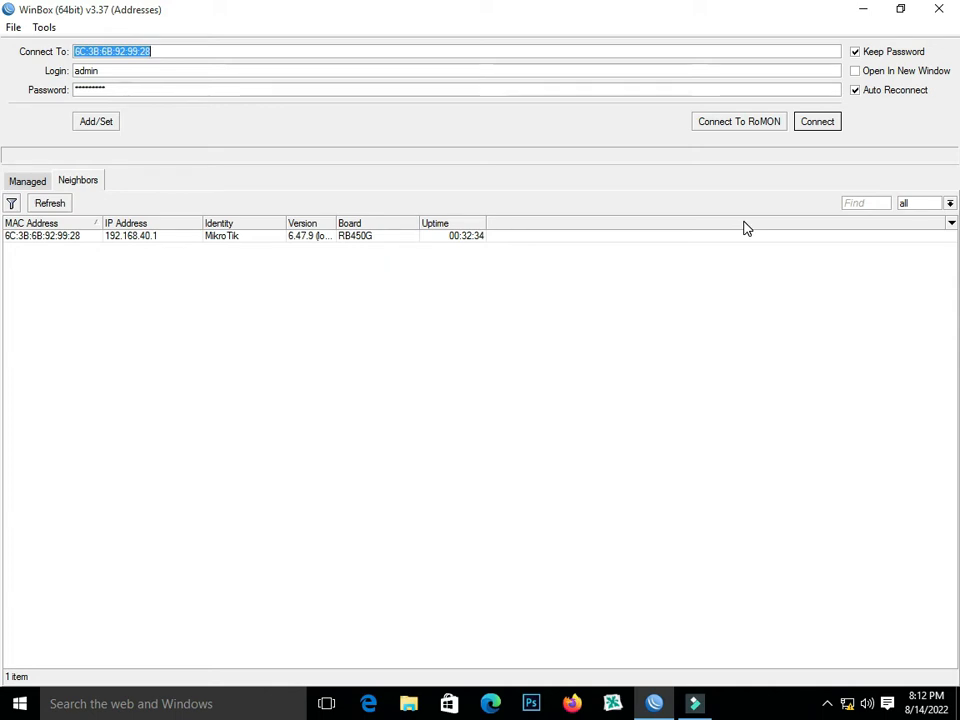
# Connect to the discovered RB450G router and view its PPPoE servers and PPP secrets
pyautogui.click(71, 244)
pyautogui.click(826, 123)
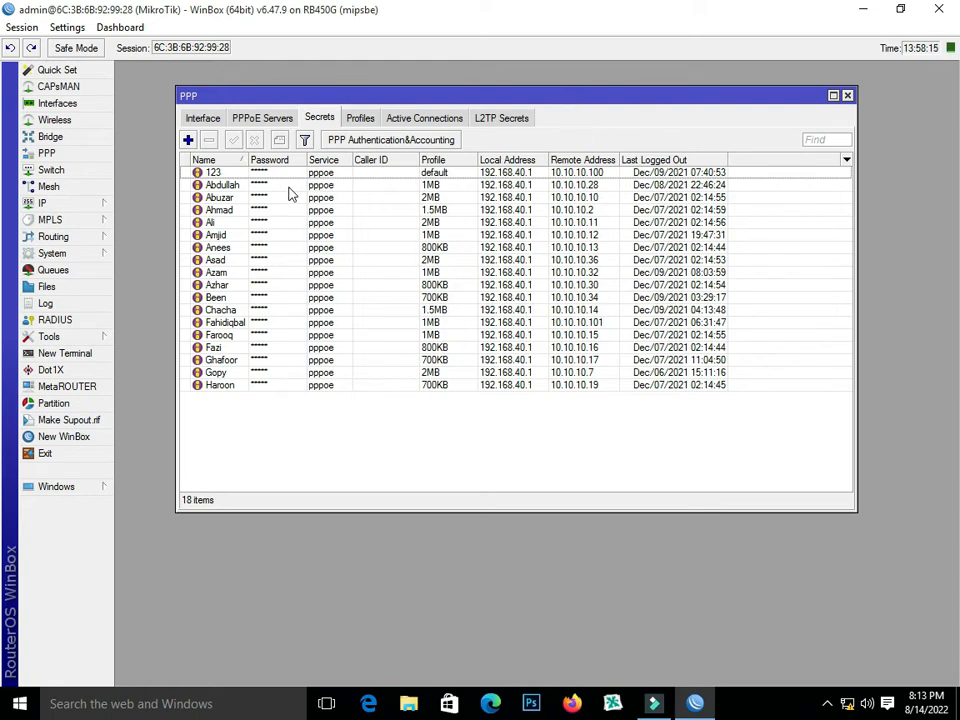
pyautogui.click(246, 120)
pyautogui.click(321, 119)
# Create a router backup named MIkrotik with no password and aes-sha256 encryption, select it in the file list and close the list
pyautogui.click(55, 289)
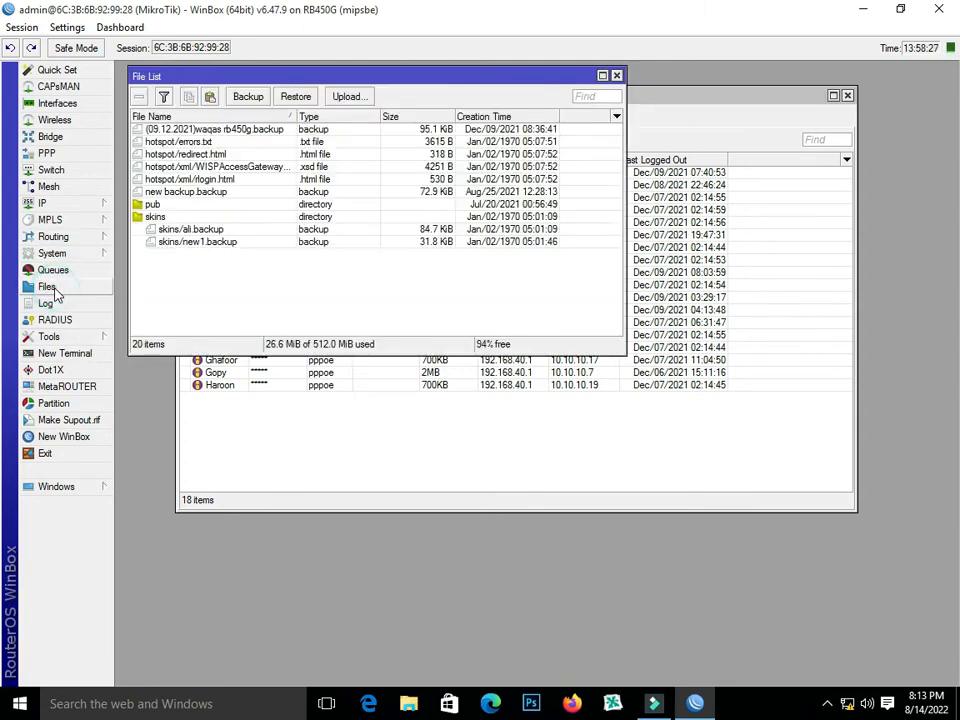
pyautogui.click(248, 97)
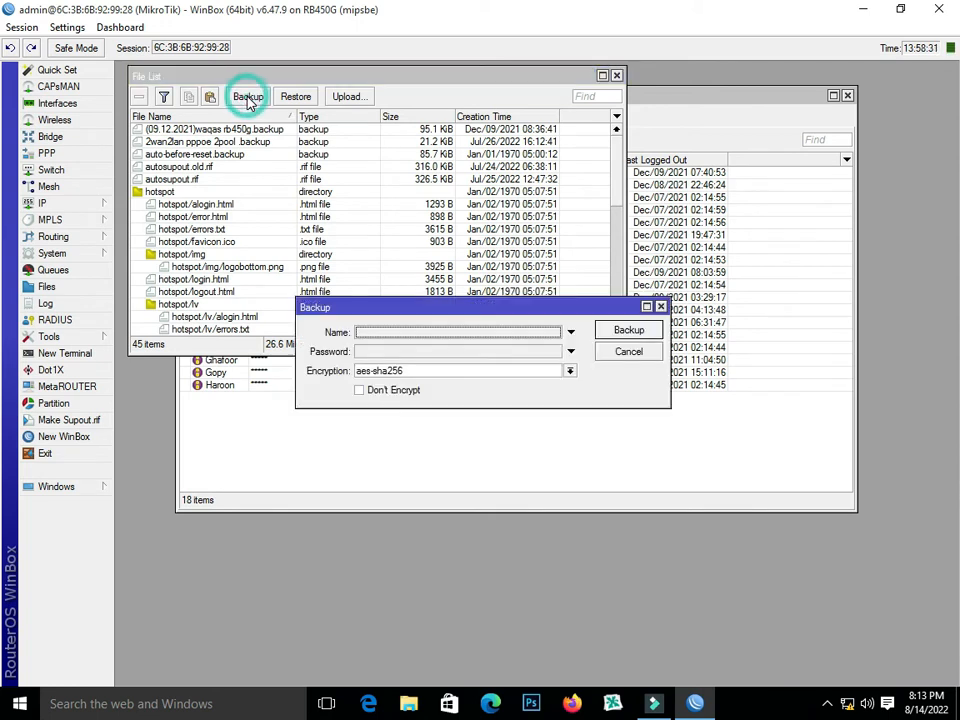
pyautogui.click(450, 333)
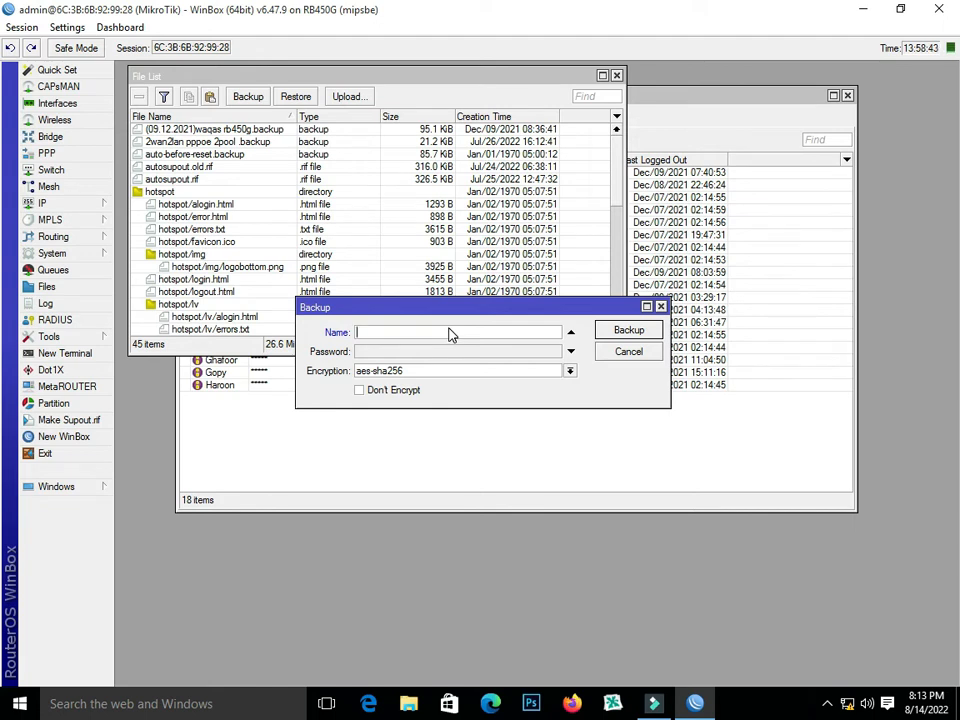
pyautogui.write('MIkrotik')
pyautogui.click(370, 351)
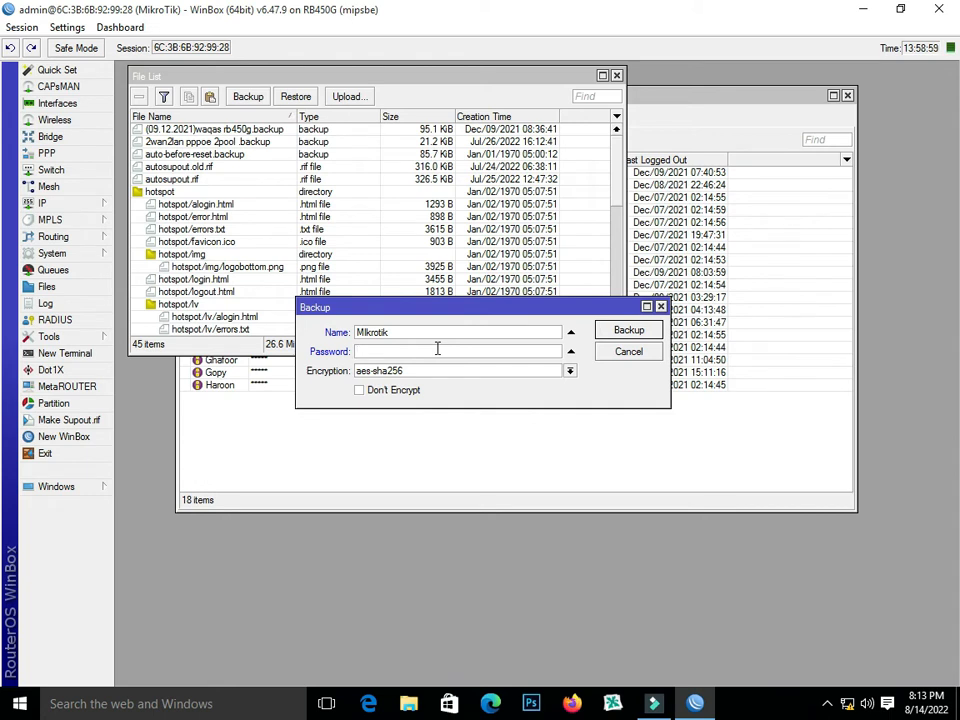
pyautogui.click(628, 333)
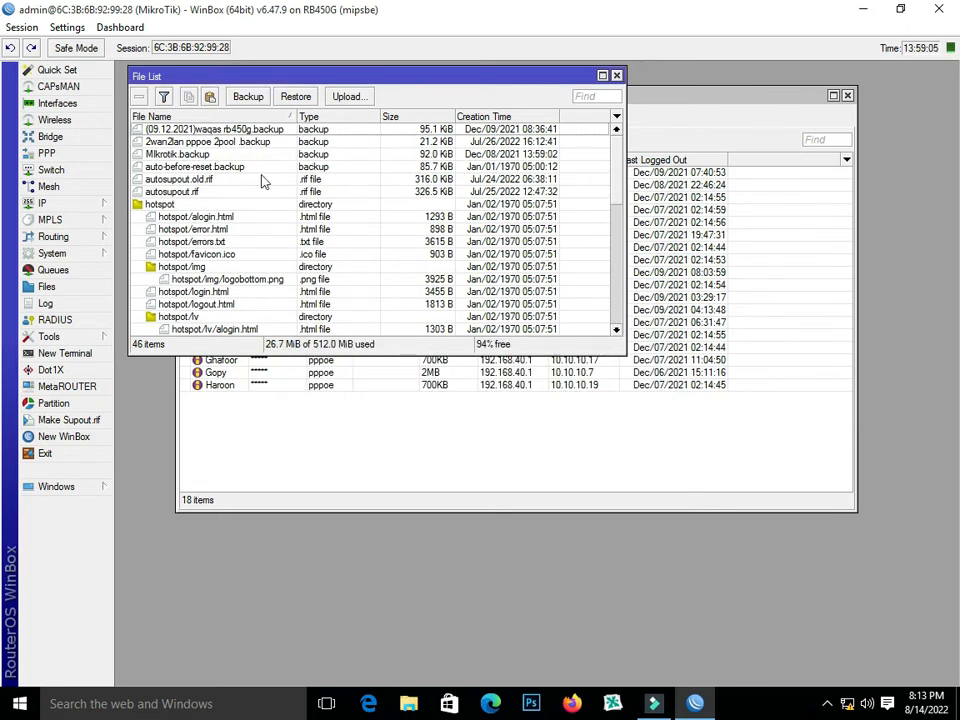
pyautogui.click(185, 160)
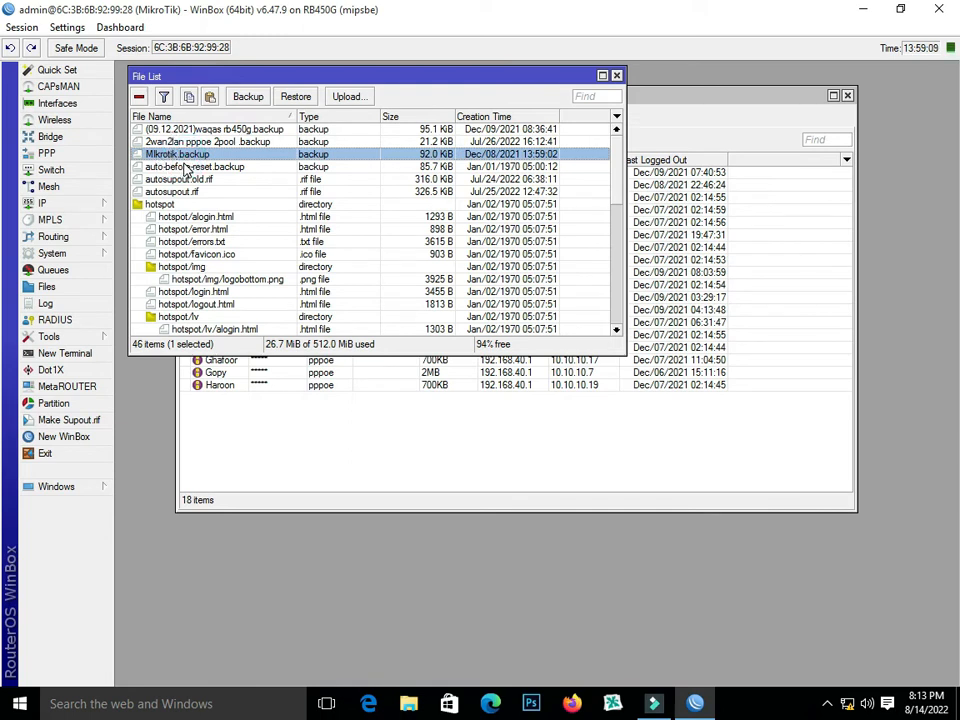
pyautogui.click(617, 76)
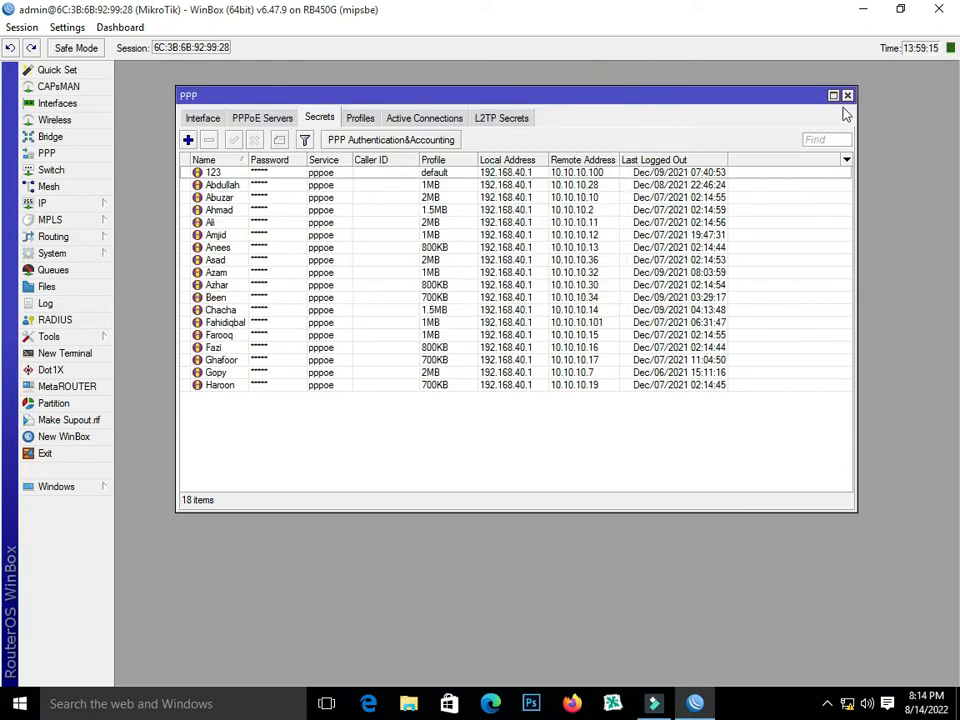
# Reset the router's configuration with all reset options left off, and confirm the reset
pyautogui.click(88, 253)
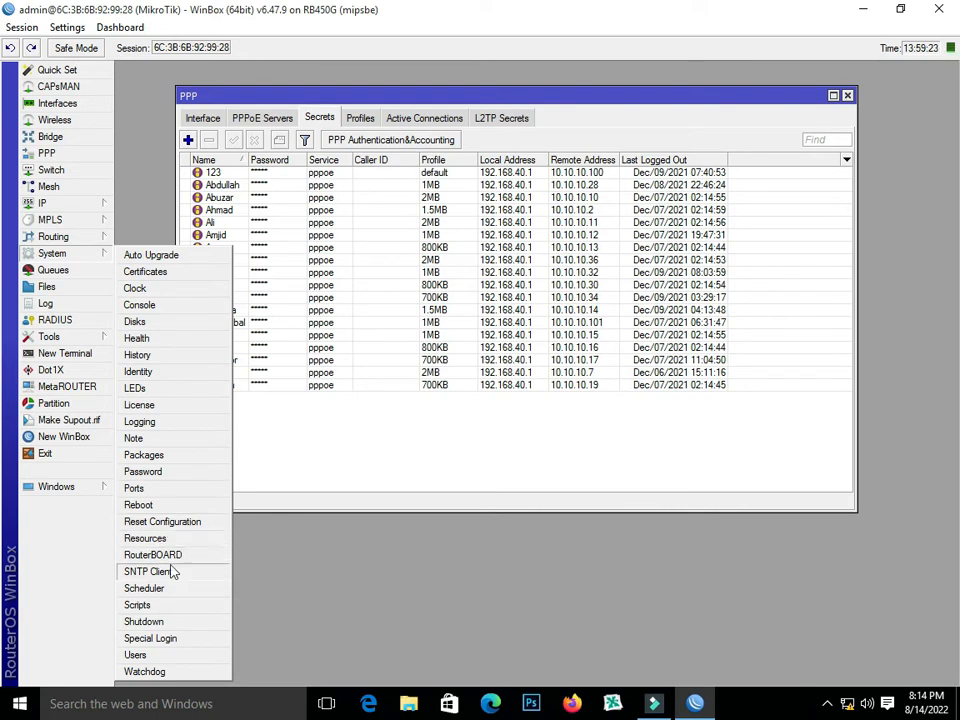
pyautogui.click(134, 522)
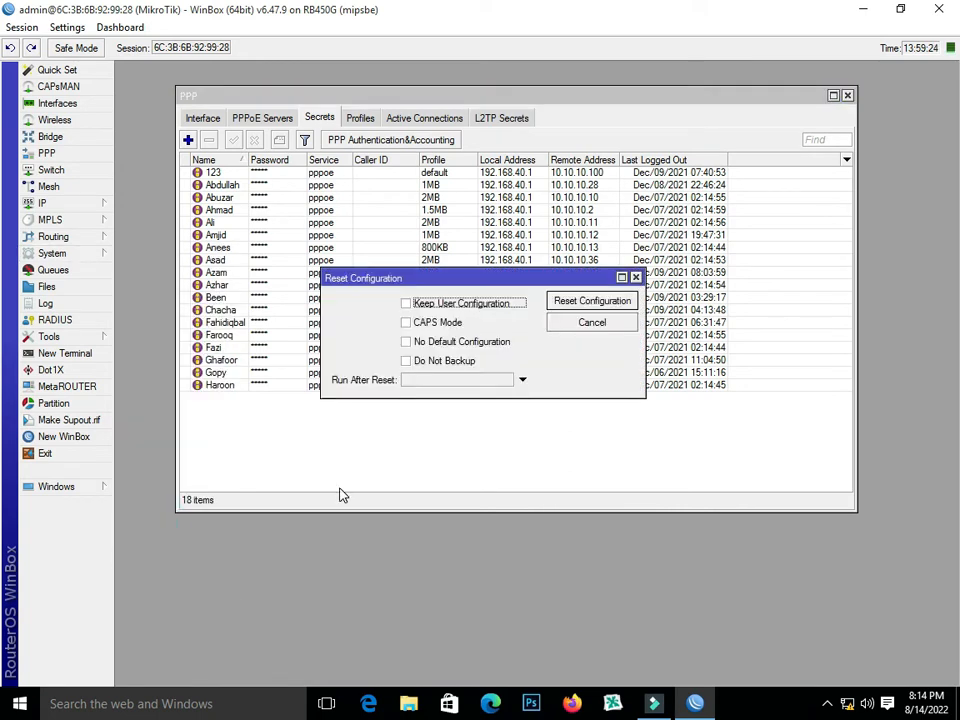
pyautogui.click(591, 302)
pyautogui.click(543, 369)
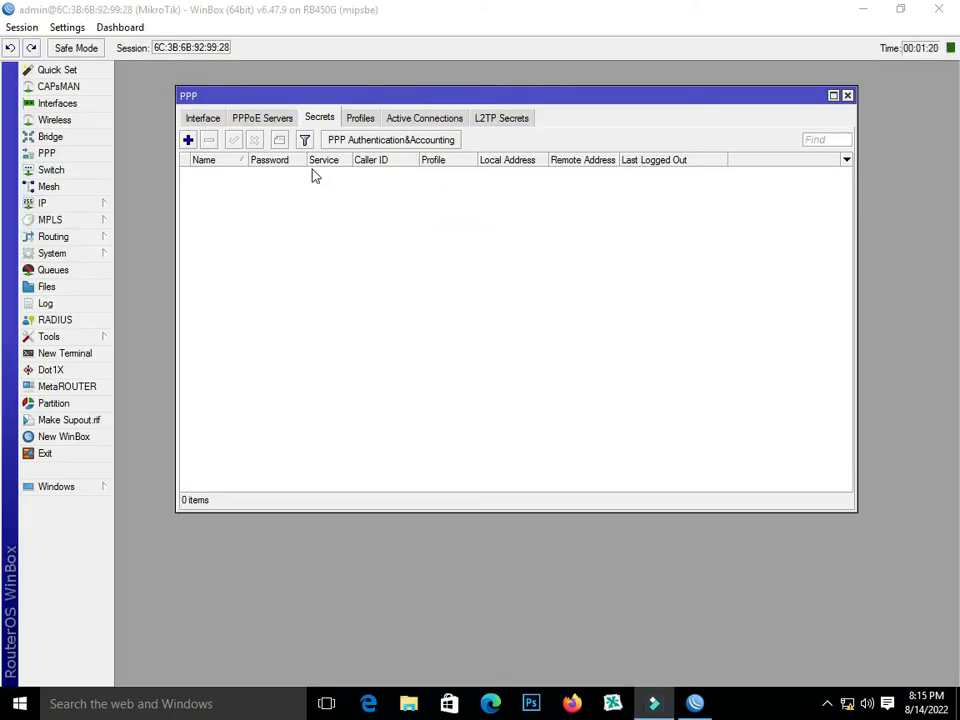
# Check the PPP interfaces, PPPoE servers, secrets and profiles for entries after the configuration reset
pyautogui.click(264, 117)
pyautogui.click(205, 120)
pyautogui.click(272, 119)
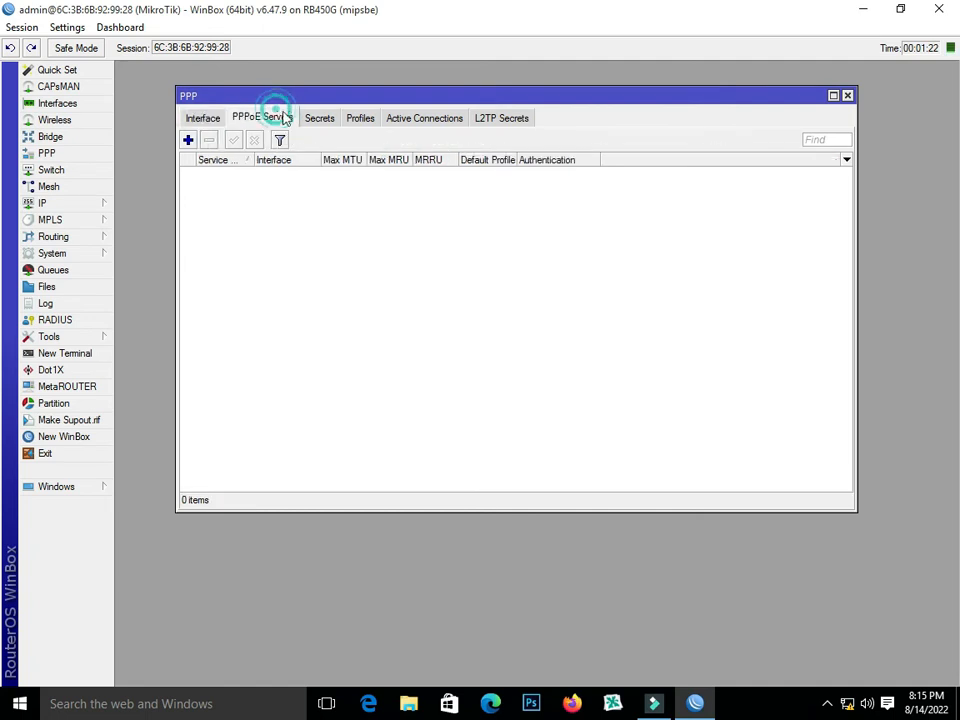
pyautogui.click(318, 118)
pyautogui.click(264, 117)
pyautogui.click(318, 117)
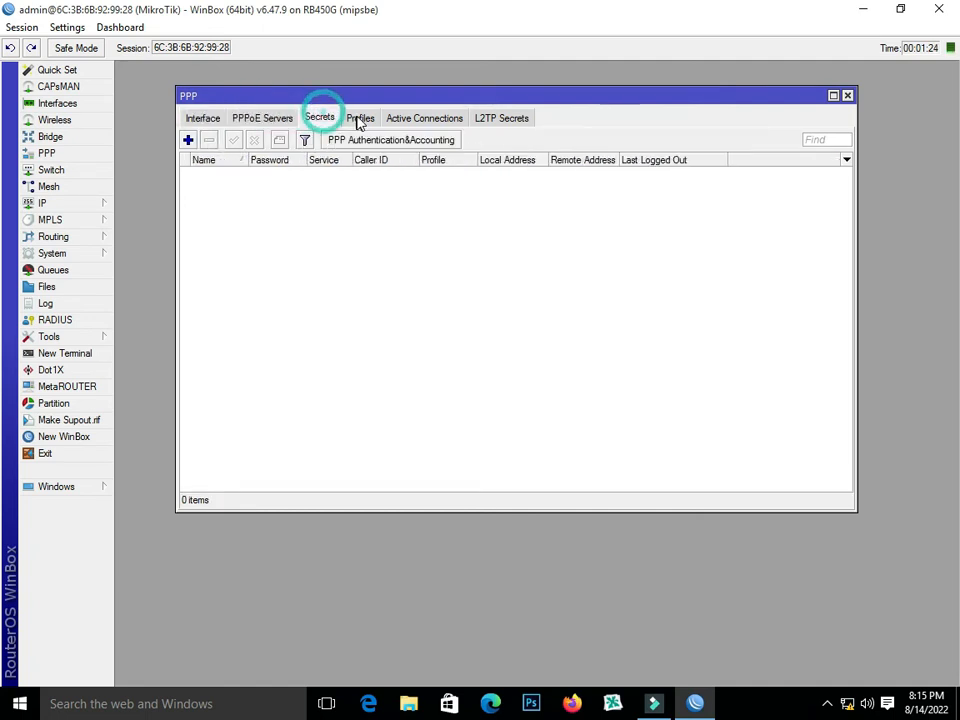
pyautogui.click(360, 117)
pyautogui.click(320, 118)
pyautogui.click(268, 117)
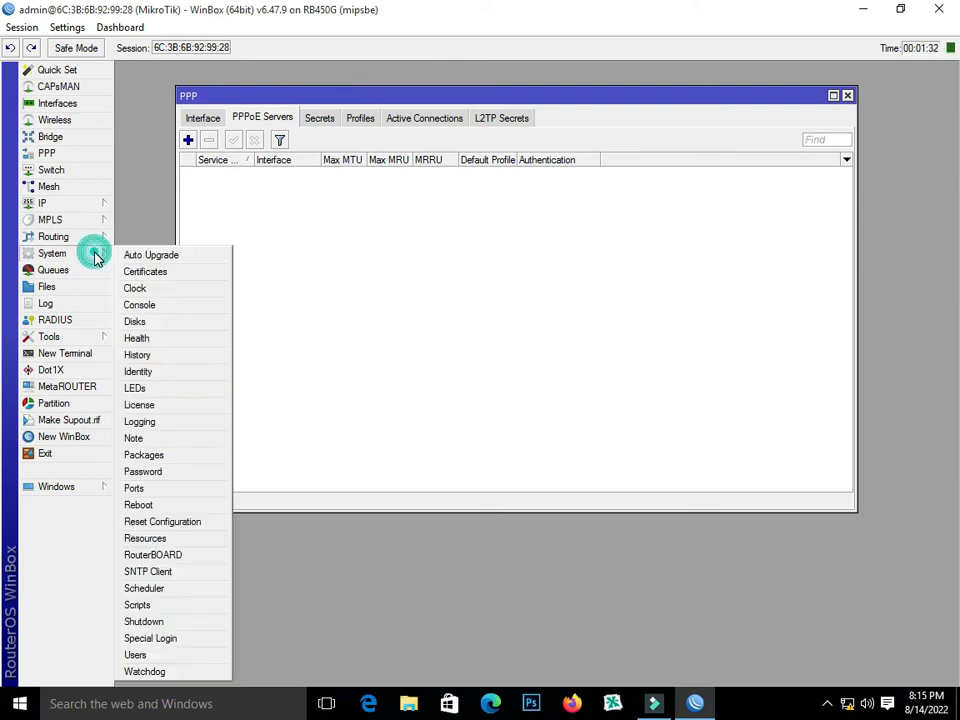
# Open the router's file list, select MIkrotik.backup and move the list clear of the PPP tables
pyautogui.click(60, 289)
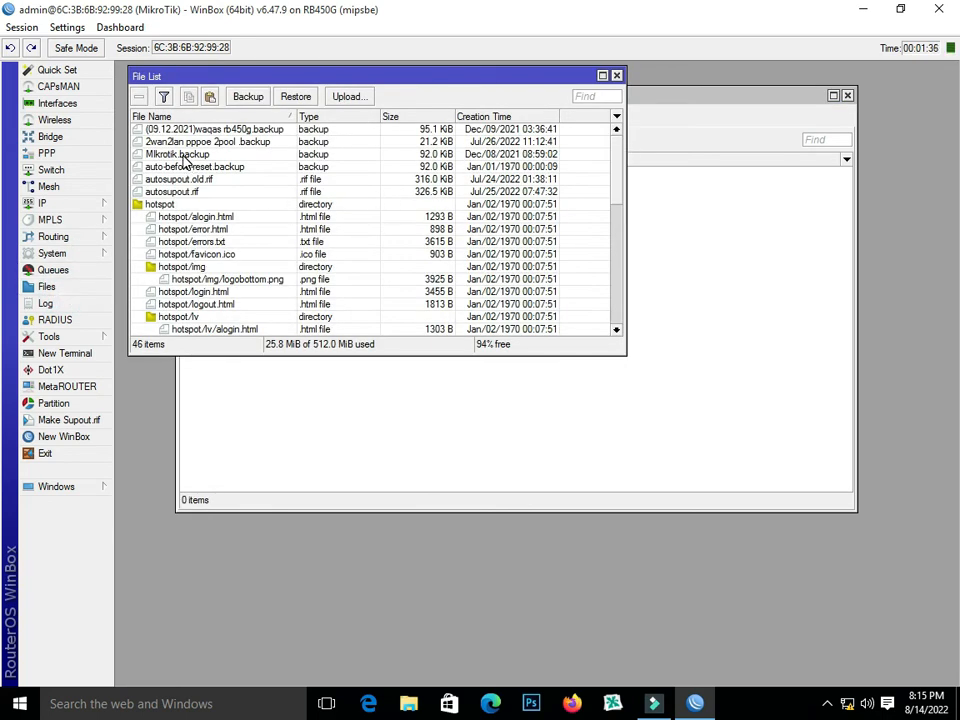
pyautogui.click(175, 154)
pyautogui.moveTo(360, 78); pyautogui.dragTo(478, 297)
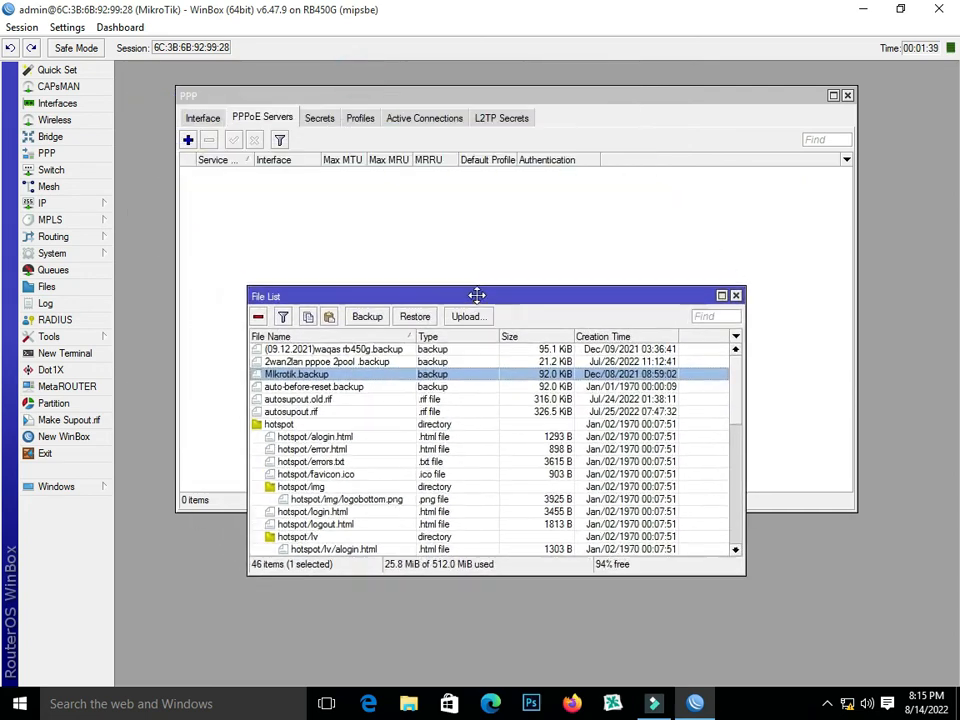
# Examine the PPP secrets, profiles, servers and interfaces, plus the router's interface list, before restoring the backup
pyautogui.click(320, 119)
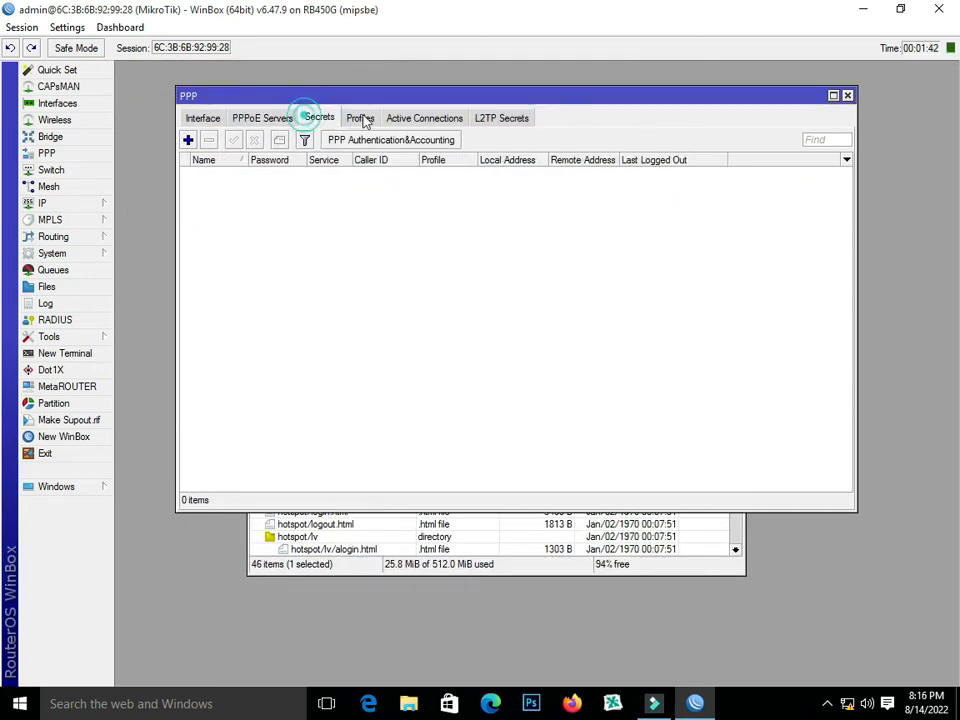
pyautogui.click(361, 119)
pyautogui.click(262, 118)
pyautogui.click(202, 118)
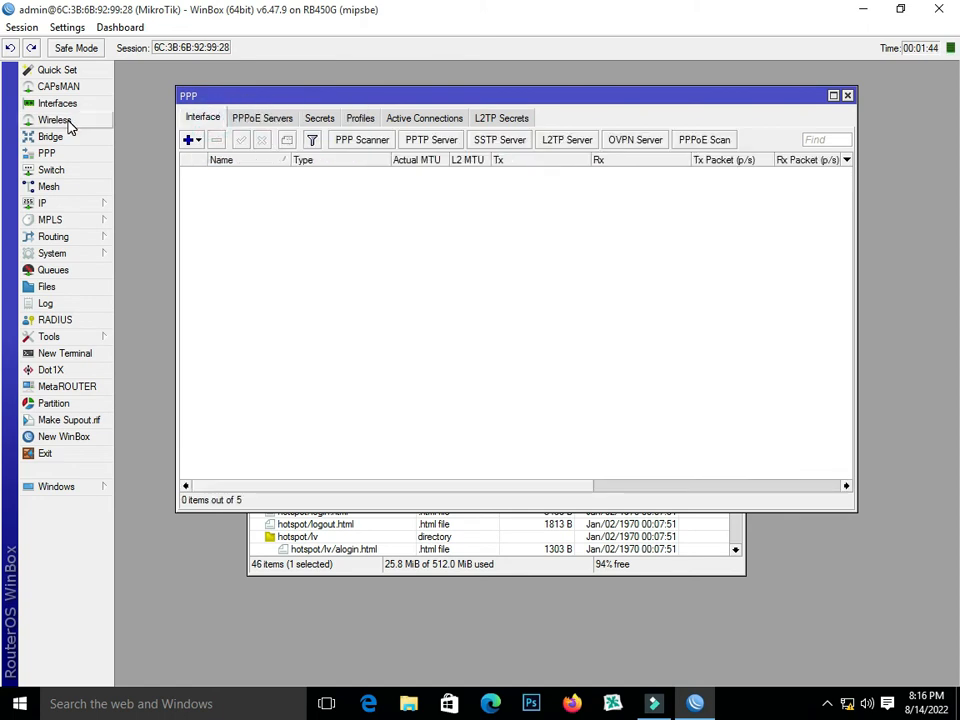
pyautogui.click(68, 105)
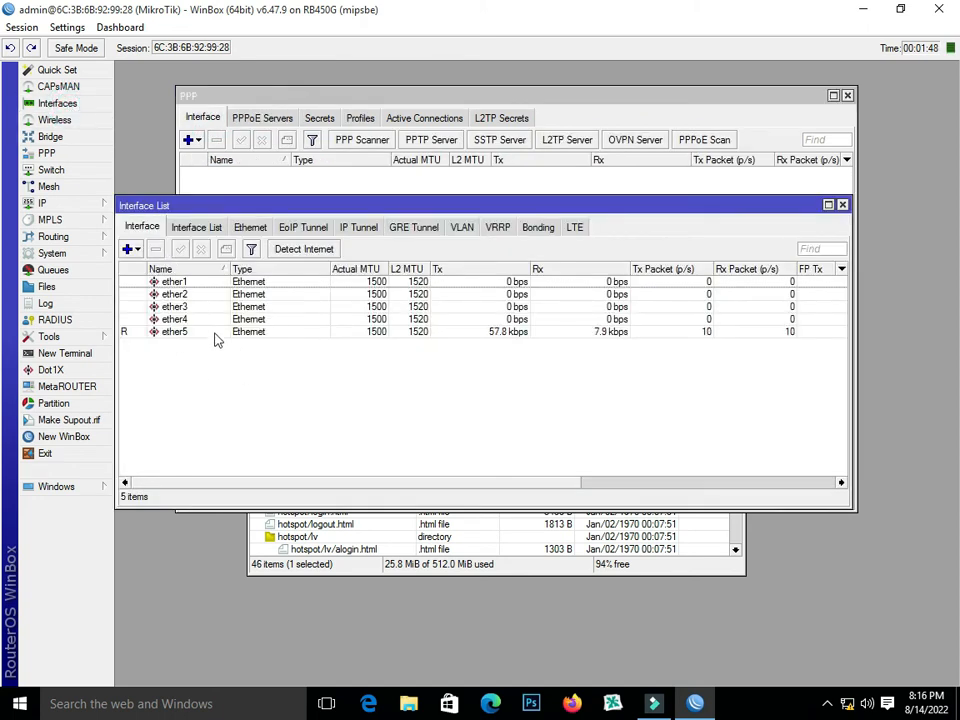
pyautogui.click(843, 207)
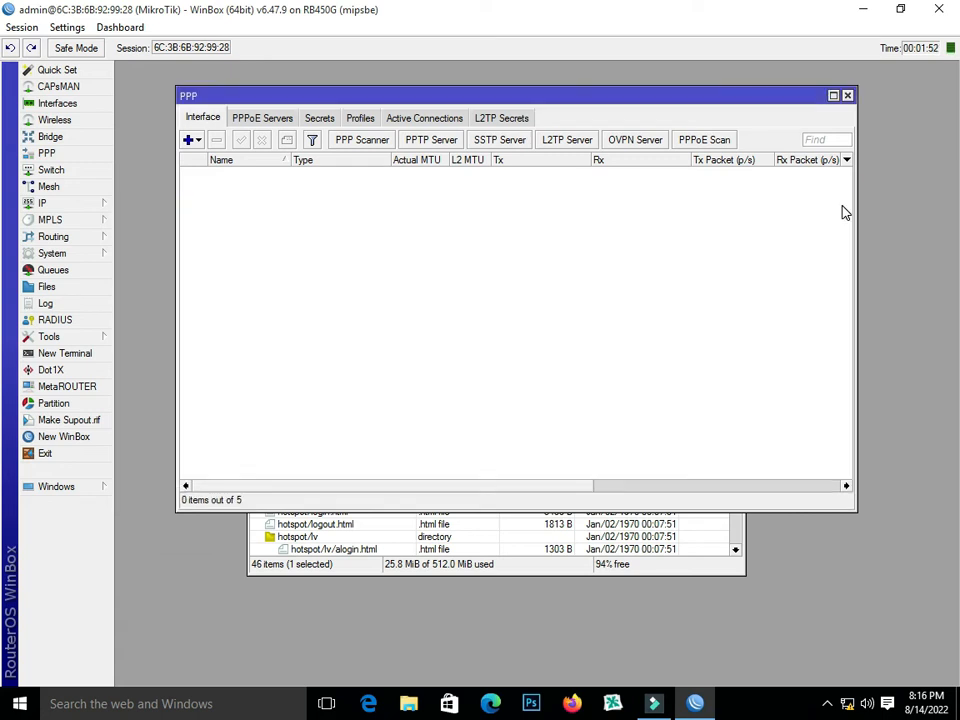
# Restore the router configuration from MIkrotik.backup without a password, and confirm the reboot
pyautogui.click(636, 564)
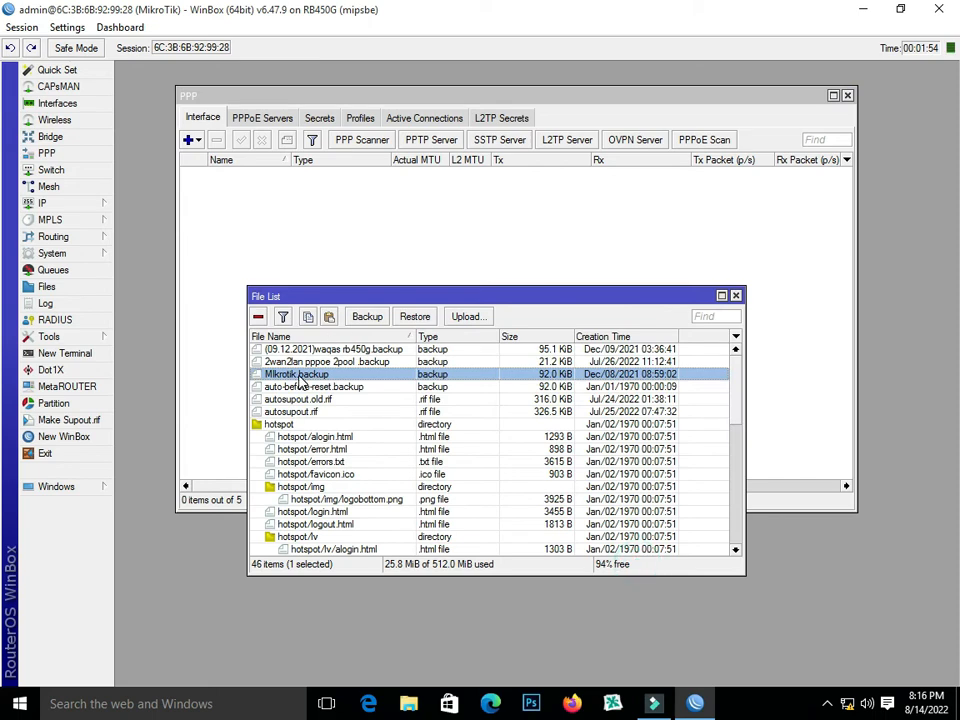
pyautogui.moveTo(520, 290); pyautogui.dragTo(523, 143)
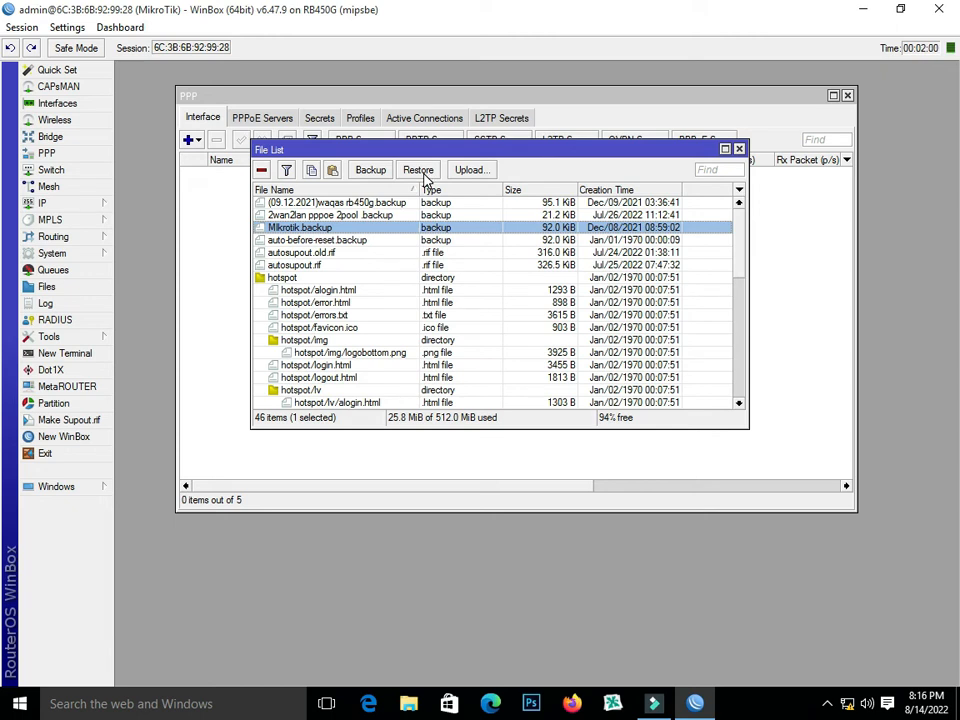
pyautogui.click(420, 172)
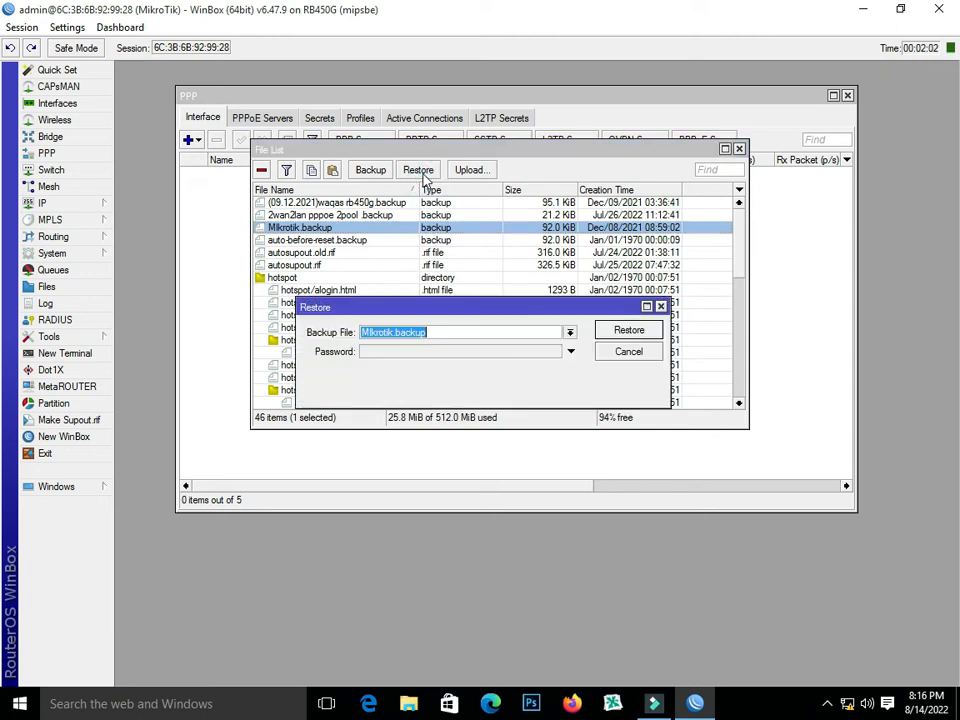
pyautogui.click(628, 333)
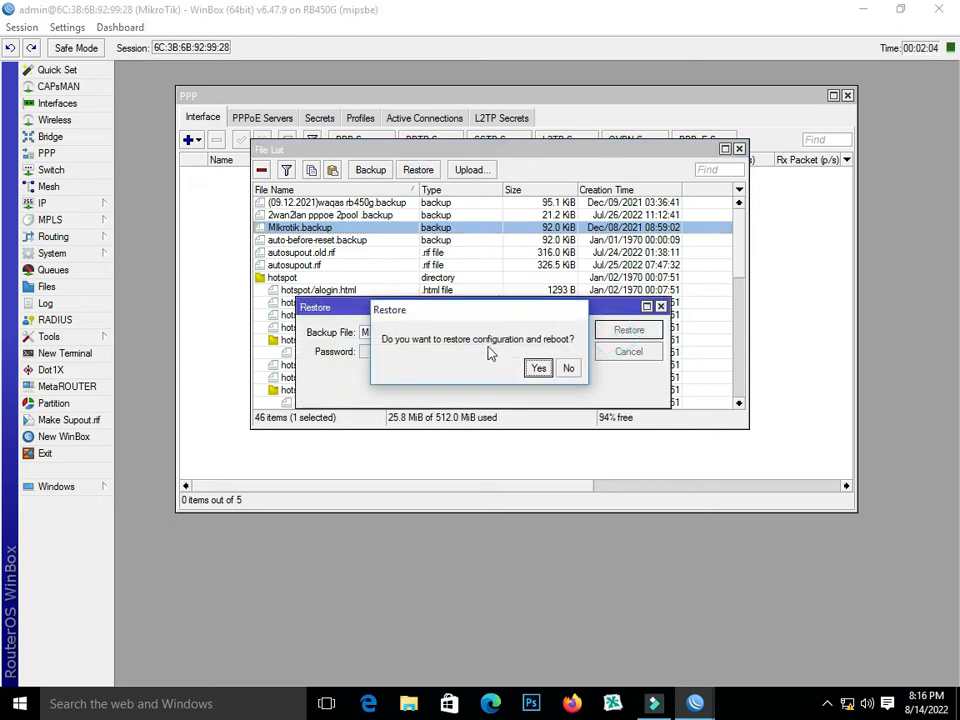
pyautogui.click(535, 370)
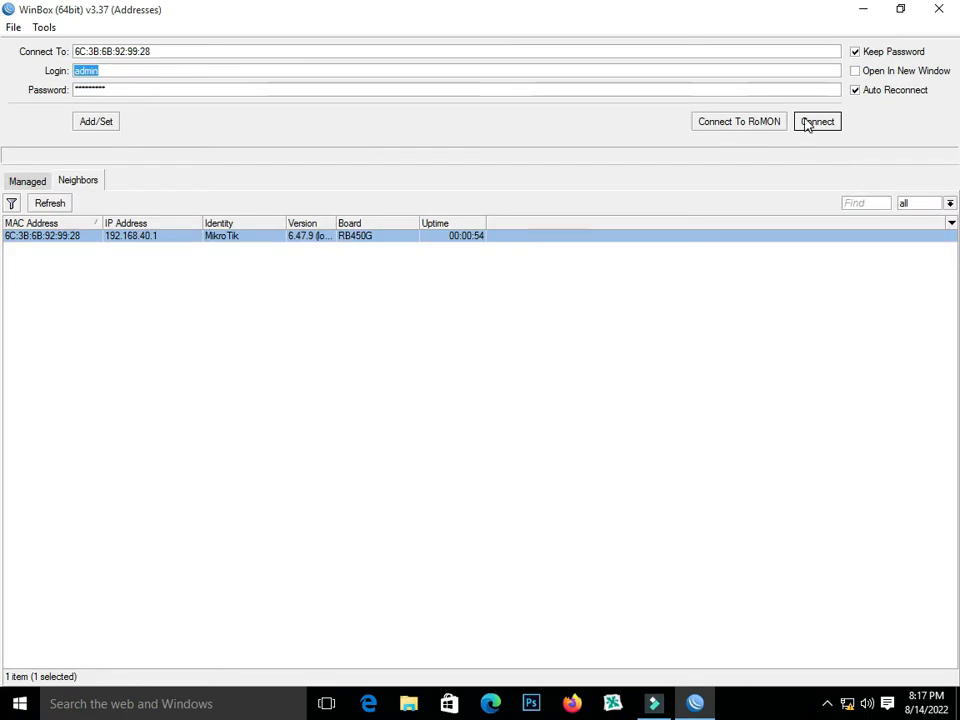
# Reconnect to the rebooted router, close the file list and examine several entries among the PPP secrets
pyautogui.click(809, 121)
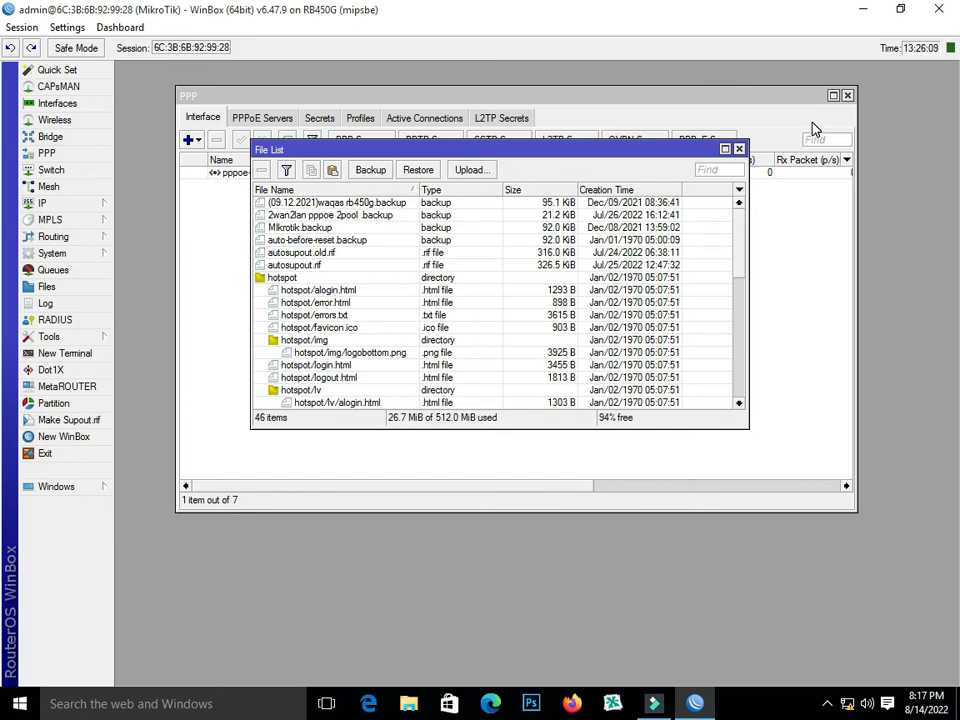
pyautogui.click(739, 148)
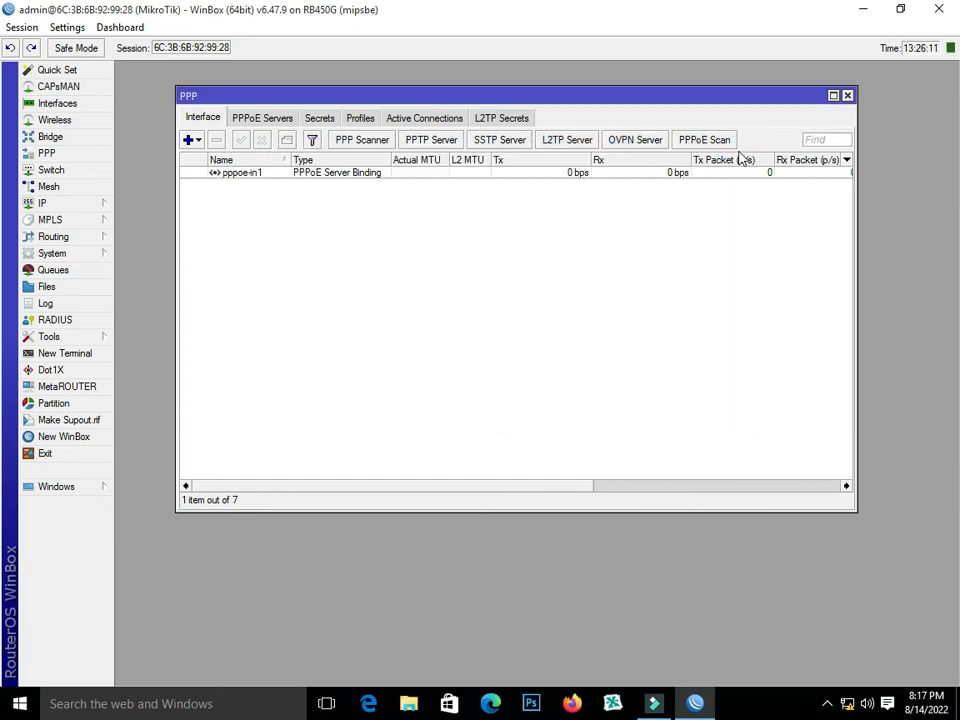
pyautogui.click(319, 118)
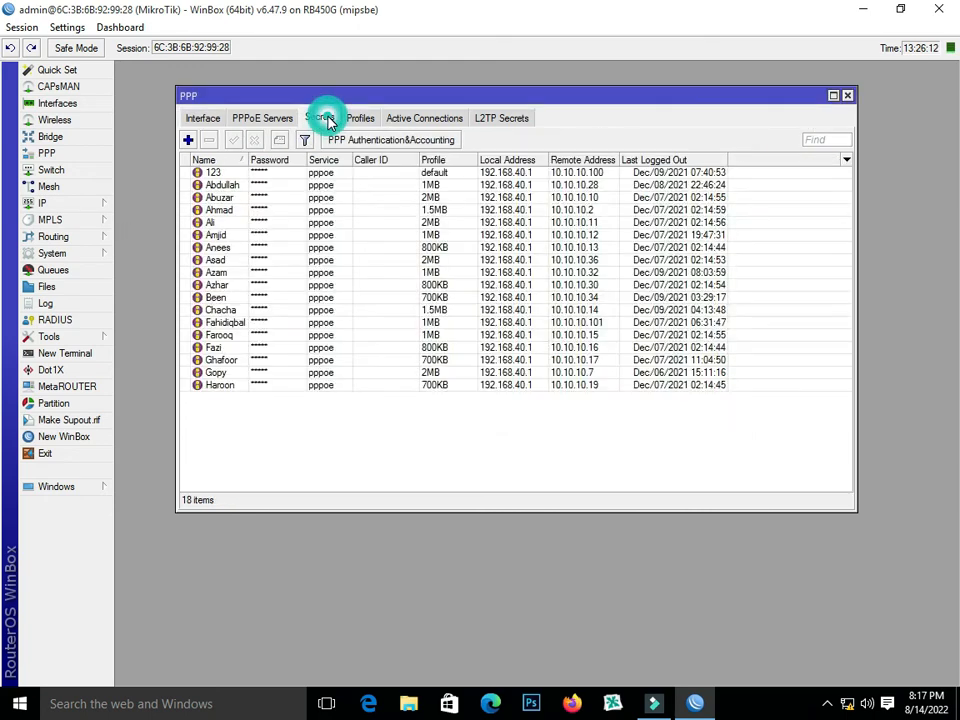
pyautogui.click(234, 236)
pyautogui.click(238, 185)
pyautogui.click(222, 272)
pyautogui.click(226, 322)
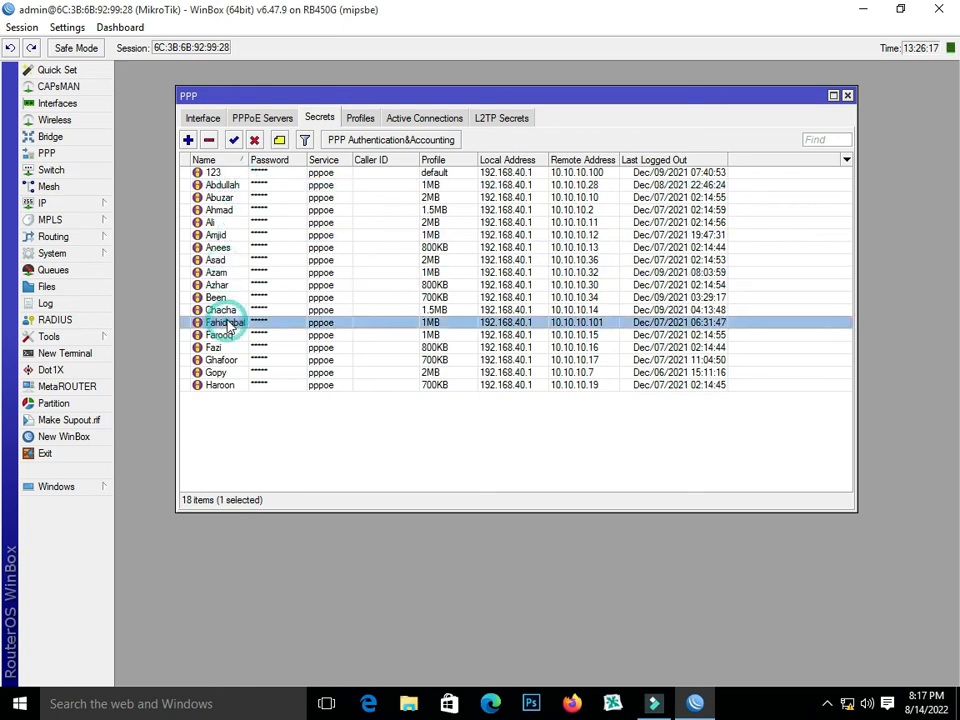
# Examine the PPPoE server entry and the WAN and LAN ports in the interface list, and close that list
pyautogui.click(405, 118)
pyautogui.click(249, 128)
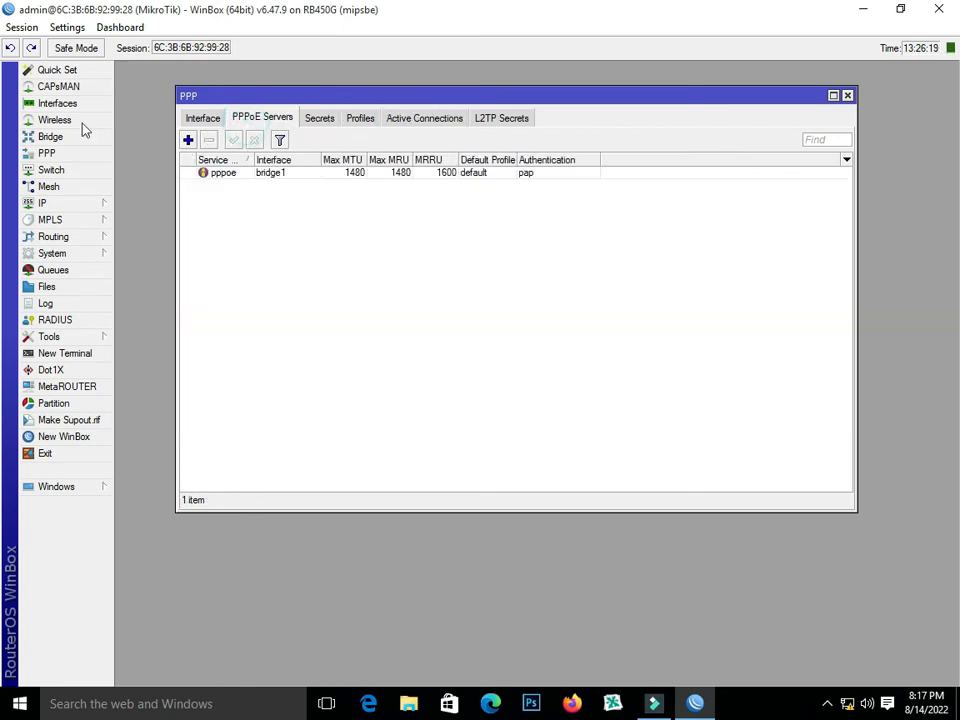
pyautogui.click(62, 103)
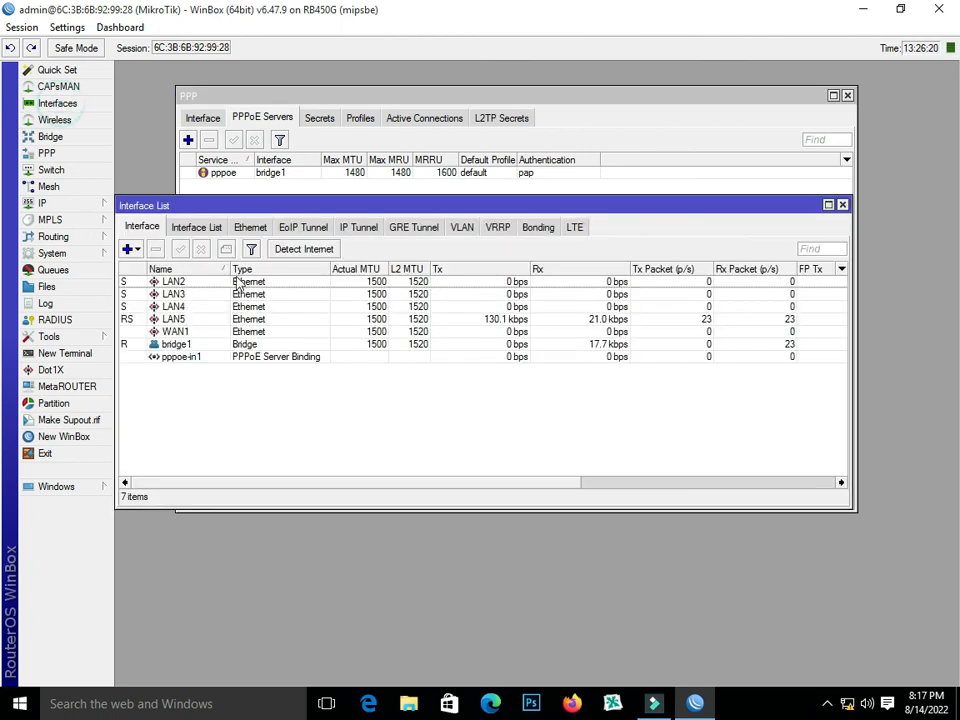
pyautogui.click(178, 331)
pyautogui.click(176, 294)
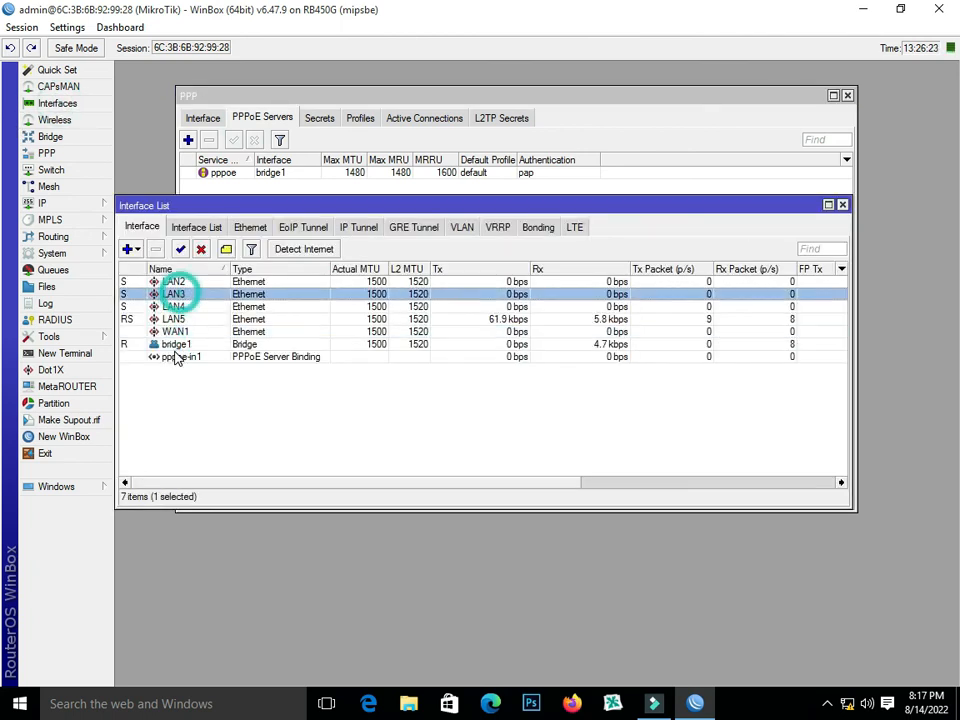
pyautogui.click(842, 205)
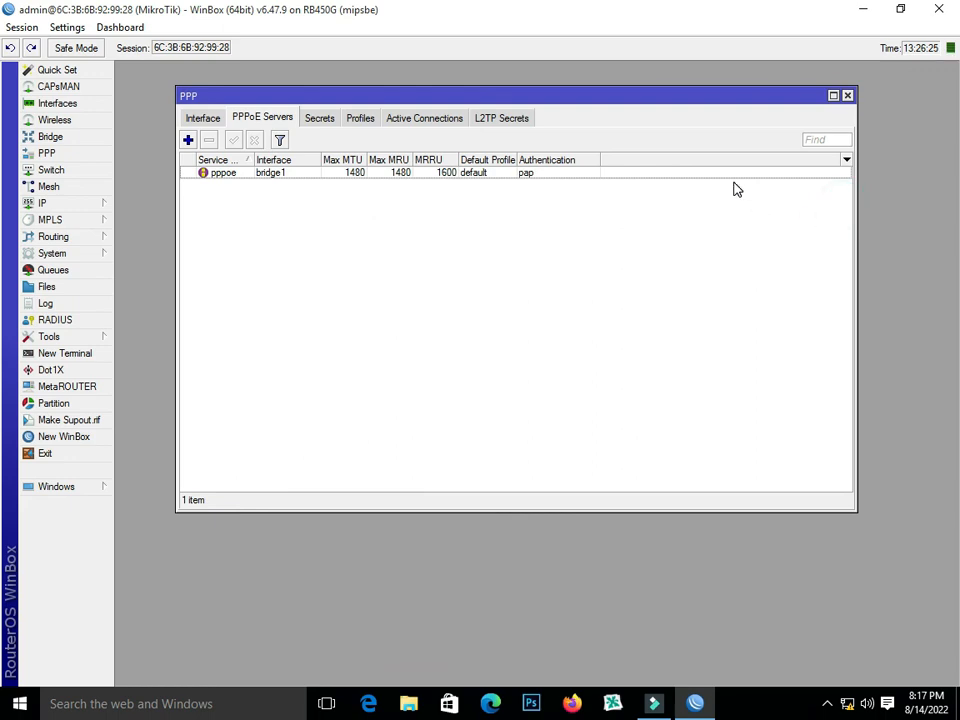
# Review the PPP interfaces and go through the individual PPPoE user entries among the secrets again
pyautogui.click(200, 118)
pyautogui.click(316, 118)
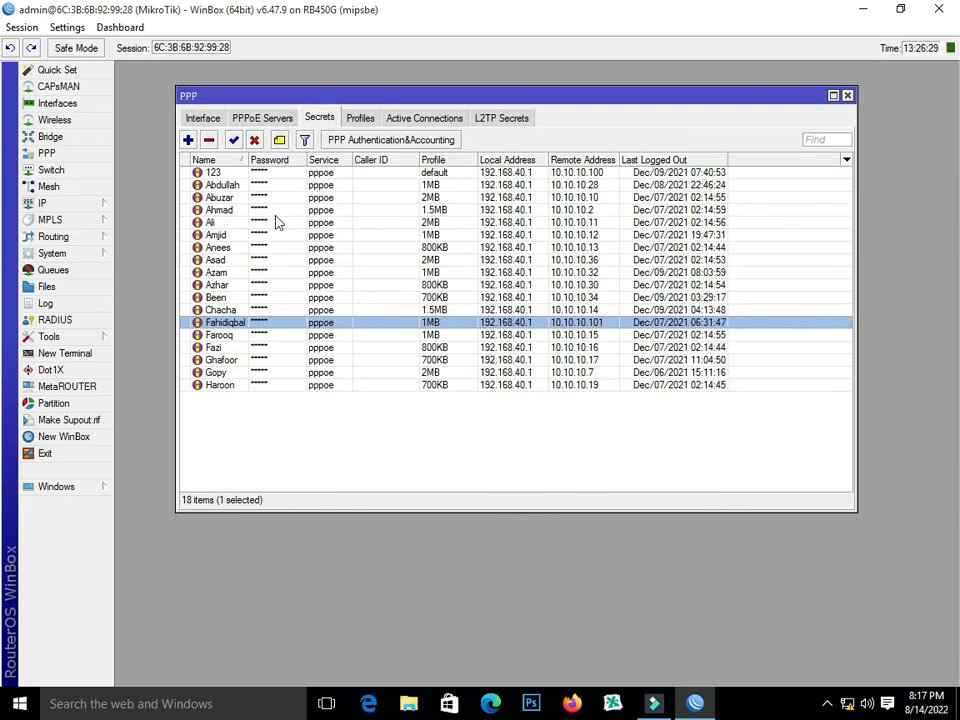
pyautogui.click(246, 198)
pyautogui.click(226, 246)
pyautogui.click(231, 321)
pyautogui.click(232, 235)
pyautogui.click(230, 272)
pyautogui.click(230, 322)
pyautogui.click(228, 271)
pyautogui.click(250, 209)
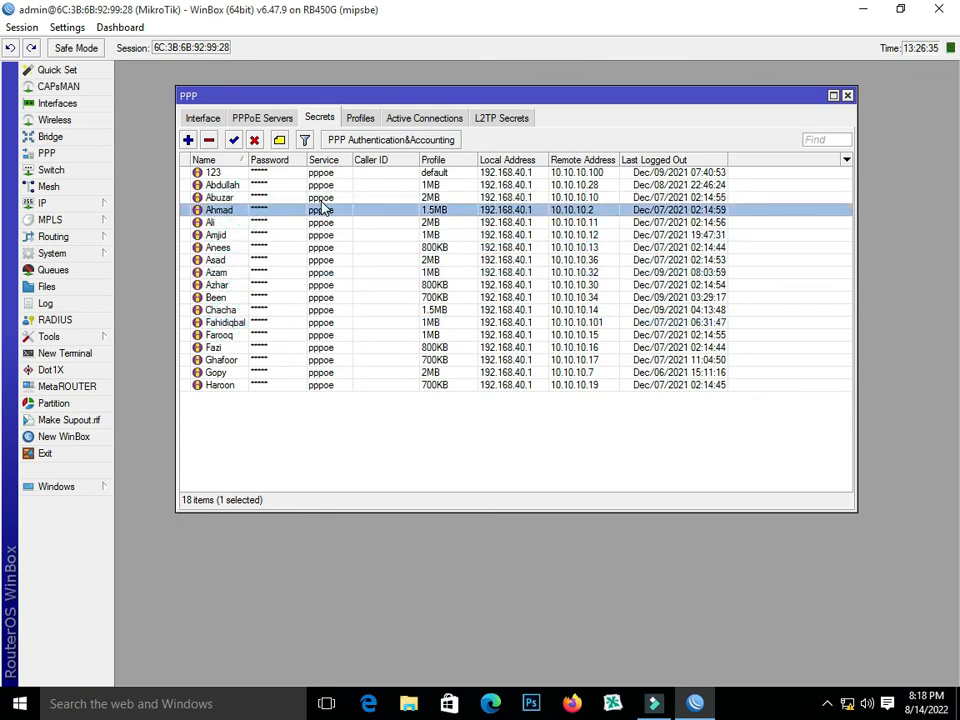